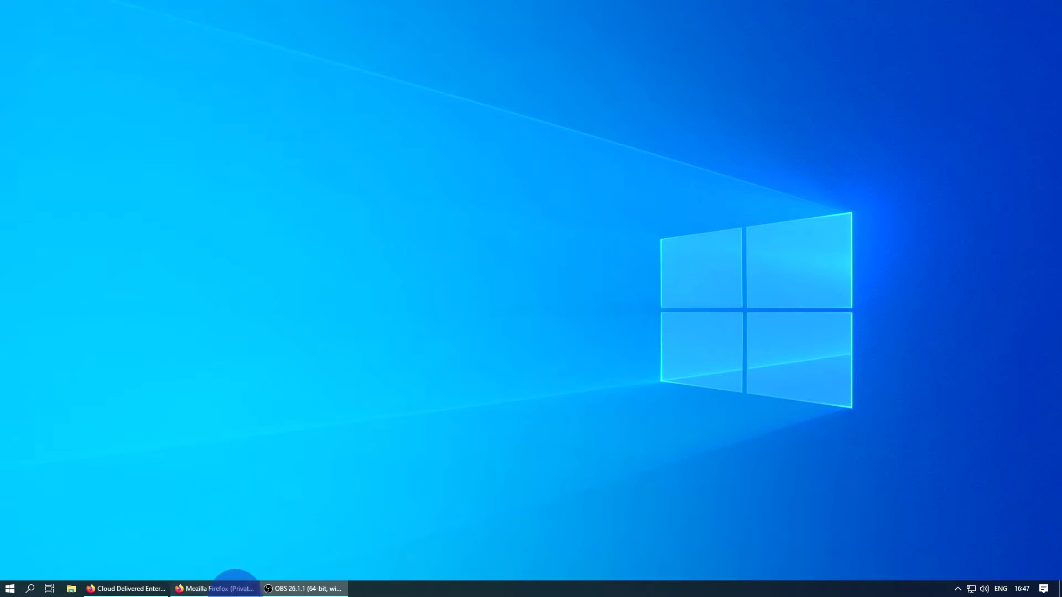
Bring the Mozilla Firefox Private Browsing window forward from the taskbar.
click(219, 588)
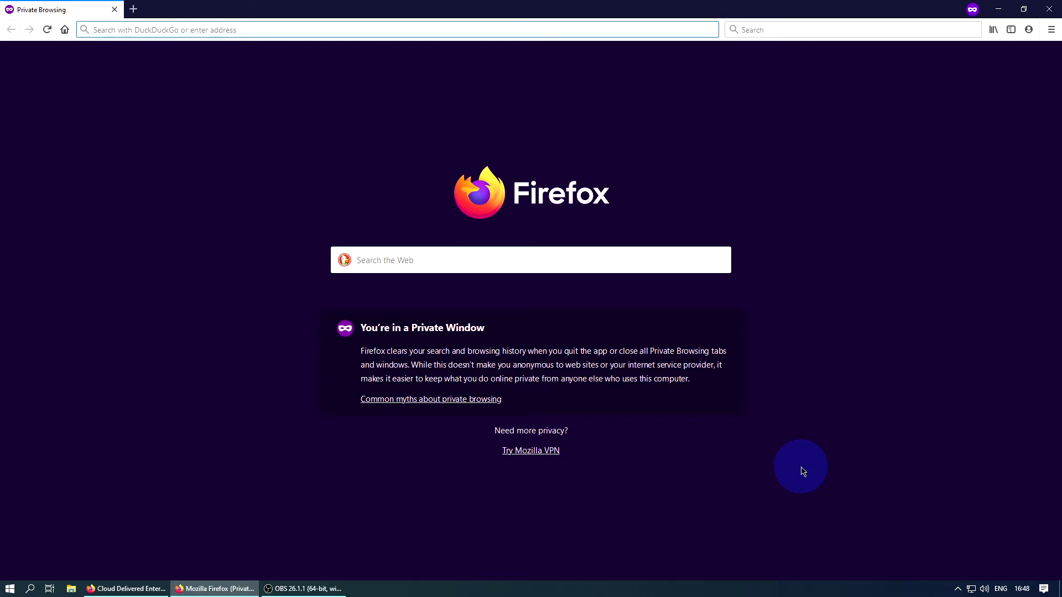
Load google.com in the private window and open a new blank private tab beside it.
text(google.com)
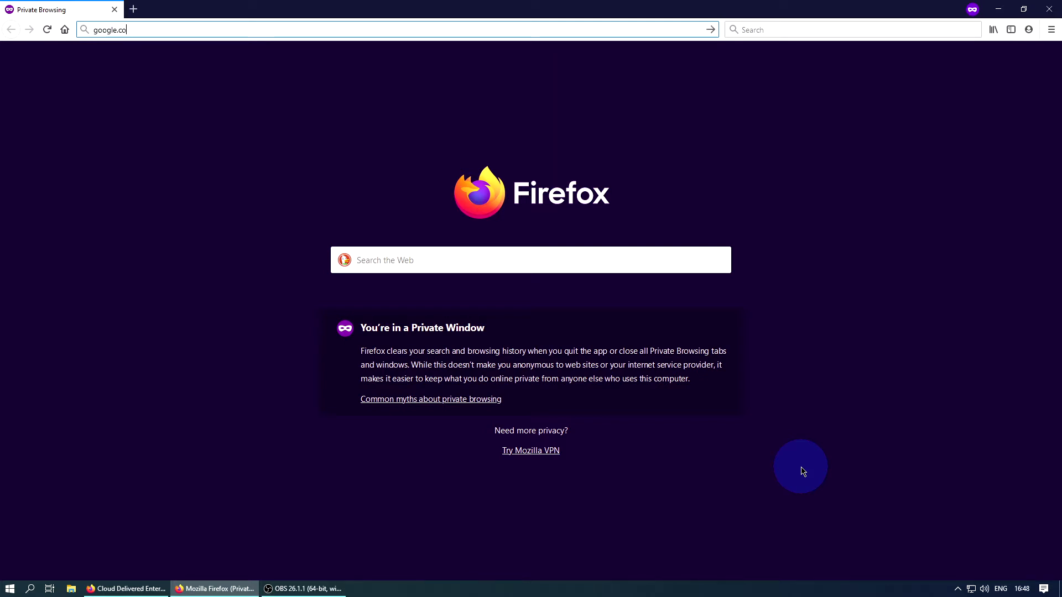
key(Return)
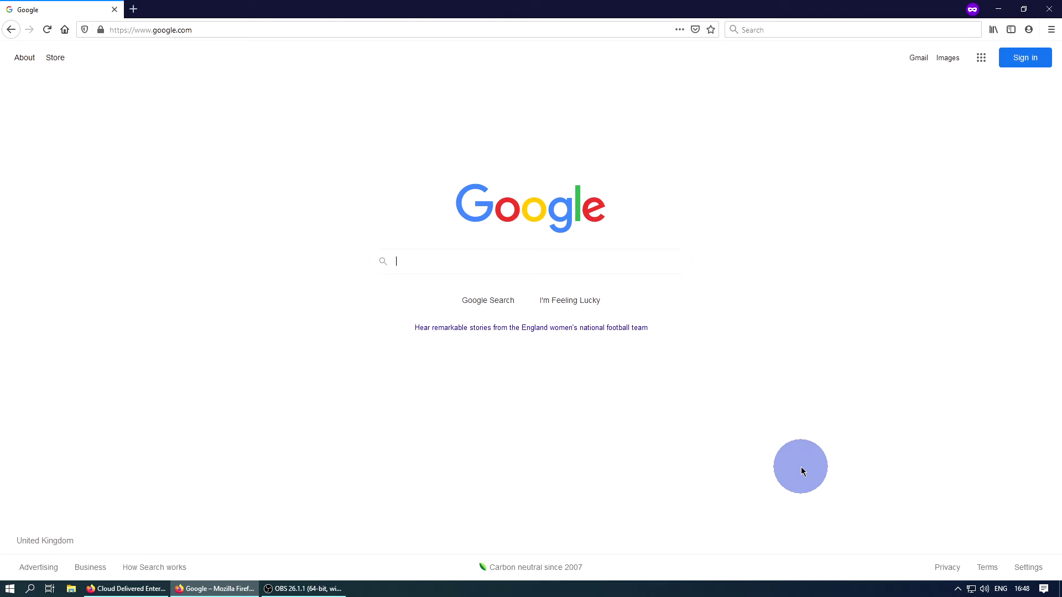
key(ctrl+t)
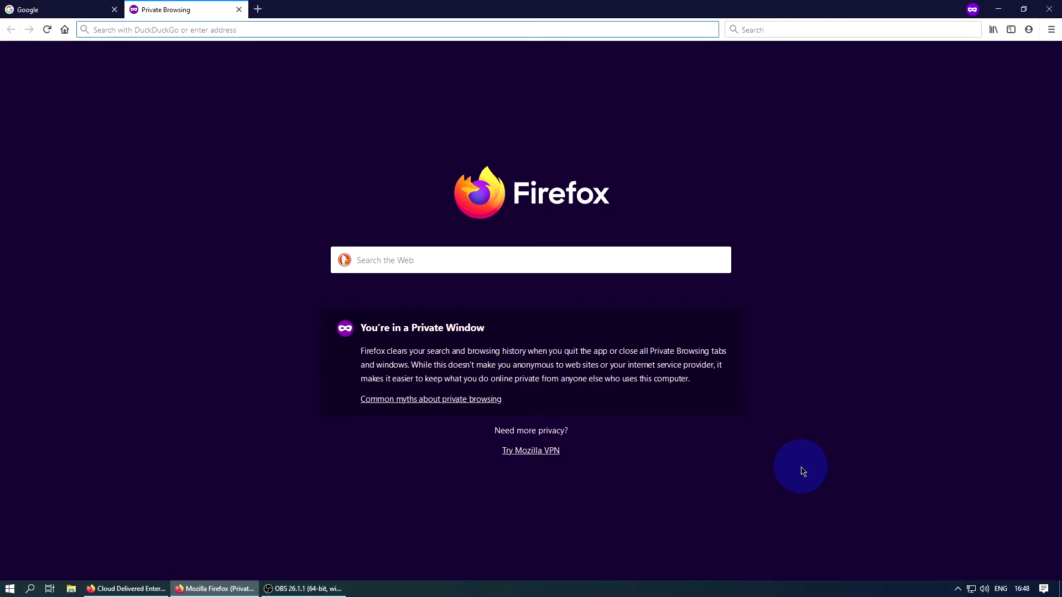
Load Google via 216.58.211.99, return to the first tab, then bring up the DNS-pages window.
text(216.58.211.99)
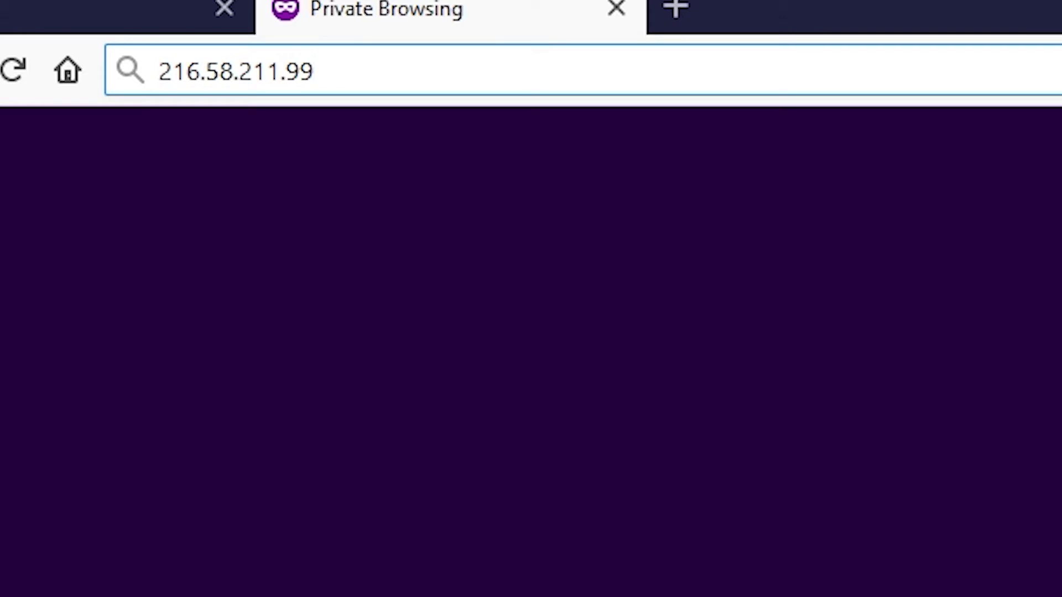
key(Return)
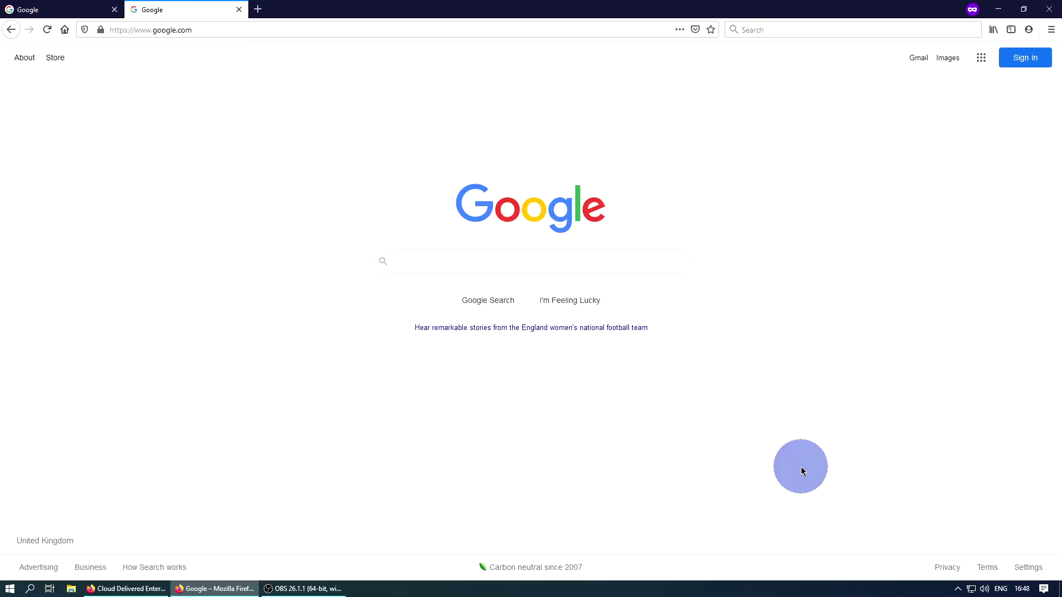
click(105, 9)
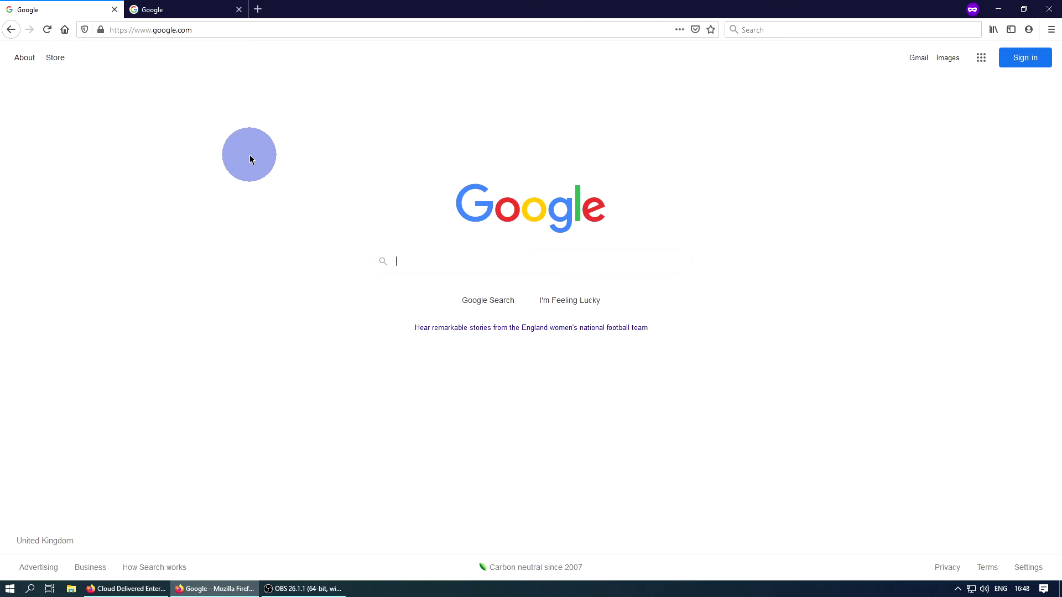
click(126, 589)
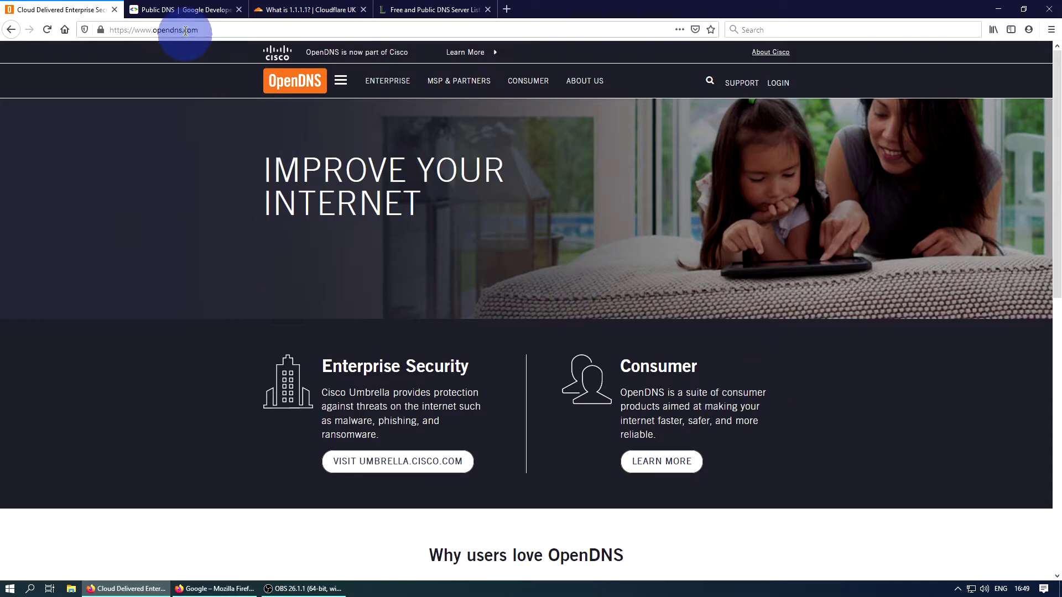
Browse the Google Public DNS, Cloudflare 'What is 1.1.1.1?' and Lifewire DNS list tabs.
click(182, 10)
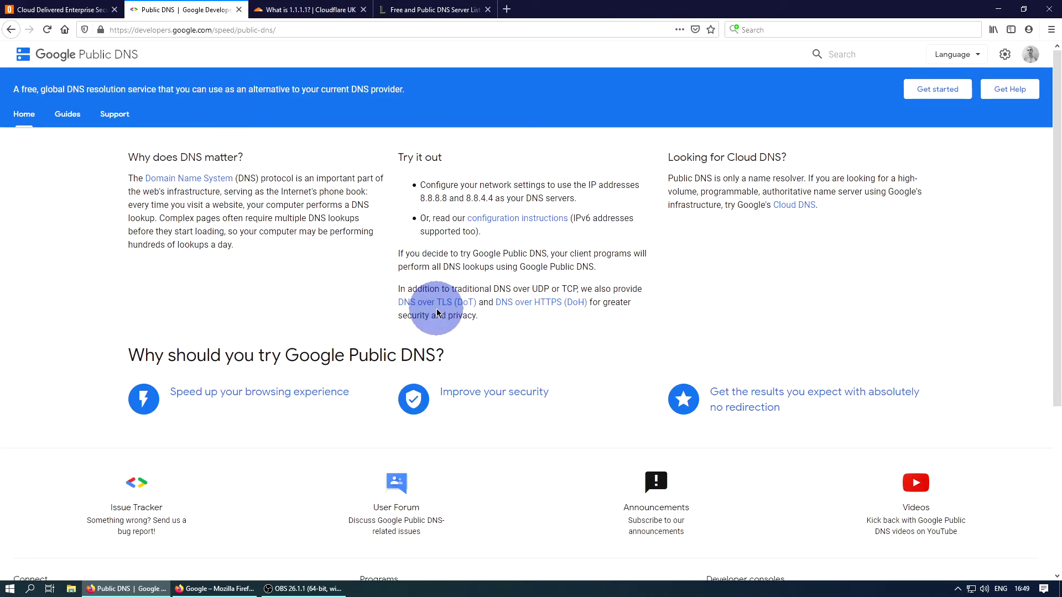
click(310, 10)
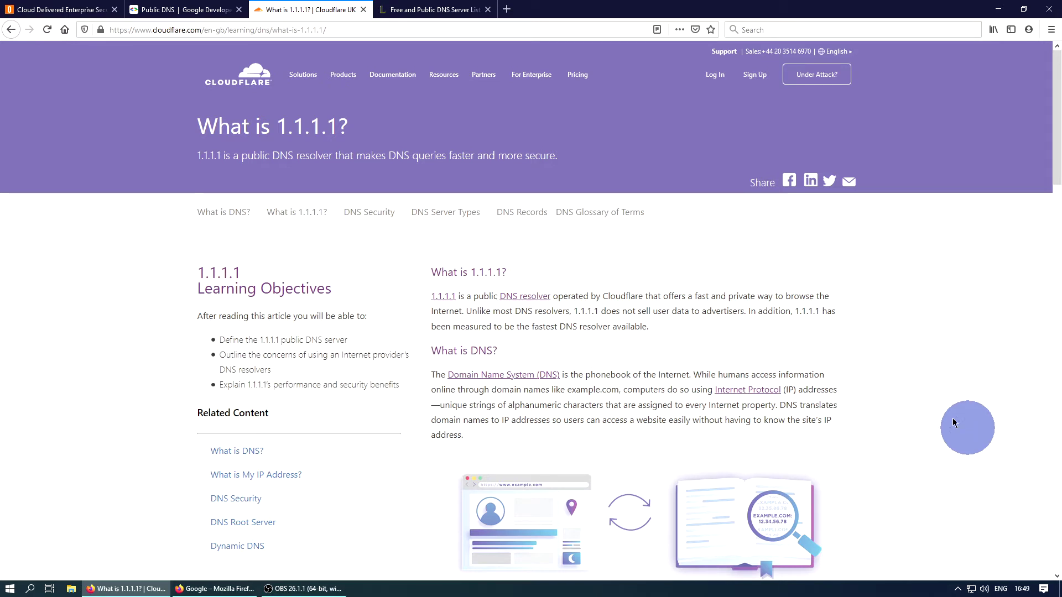
click(465, 10)
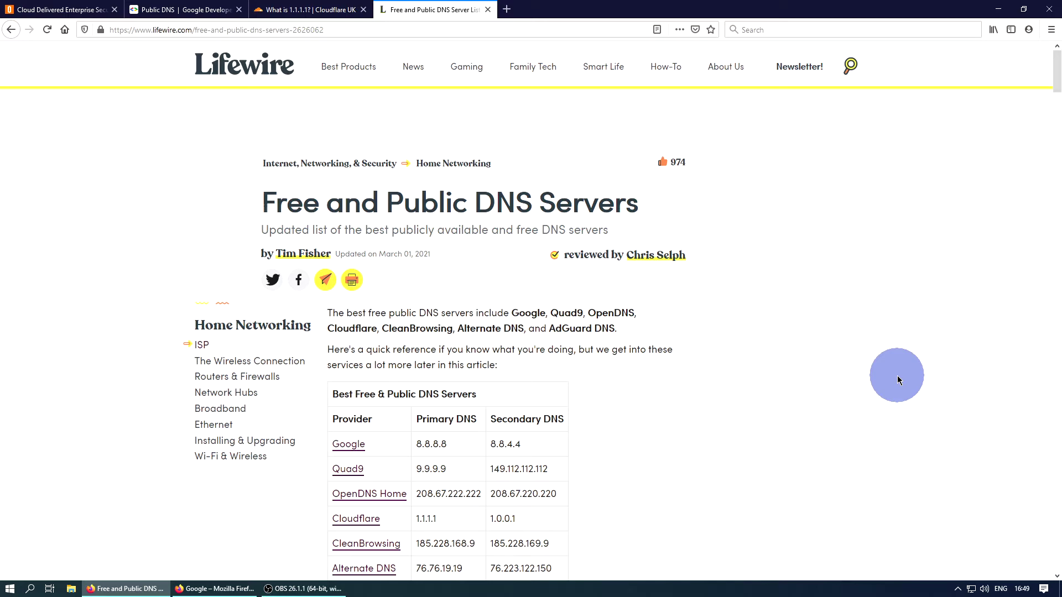
Scroll to Cloudflare's 1.1.1.1 and 1.0.0.1 entries, then minimise all windows.
scroll(835, 348, down, 5)
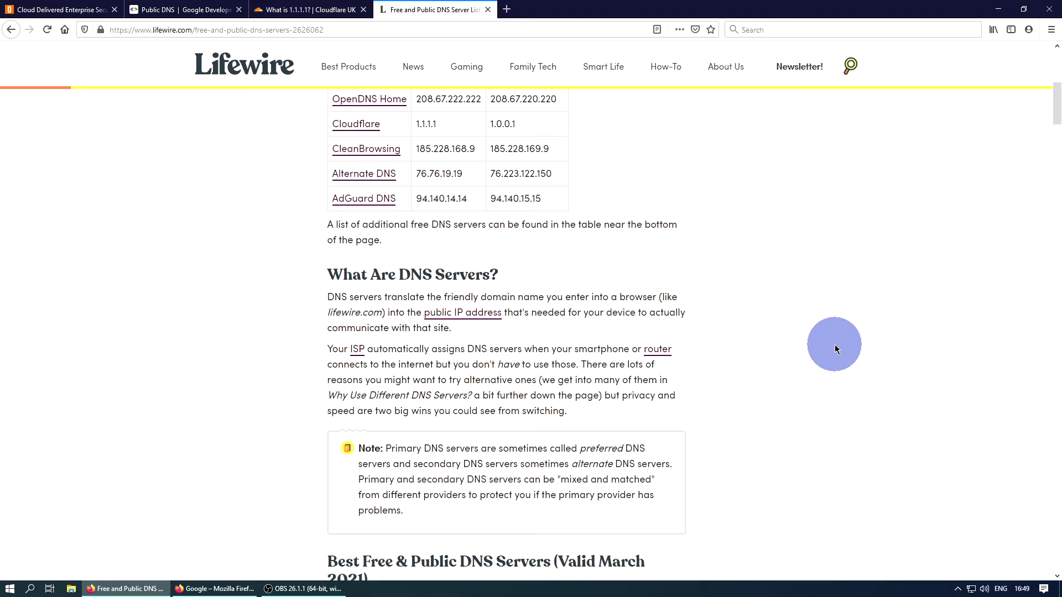
key(super+d)
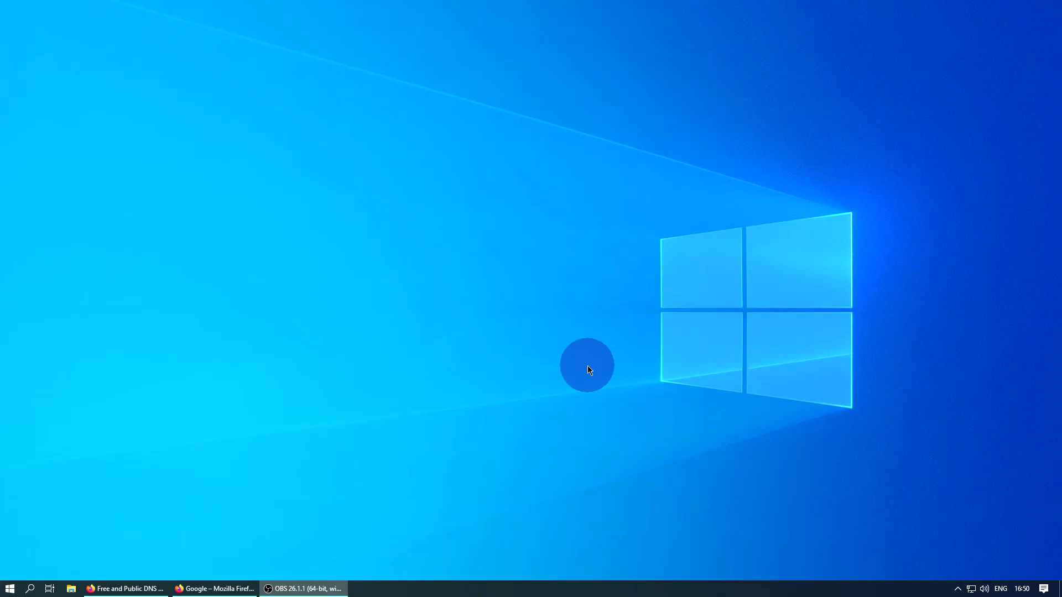
Open Windows Settings from Start and go to the Network & Internet status page.
click(10, 589)
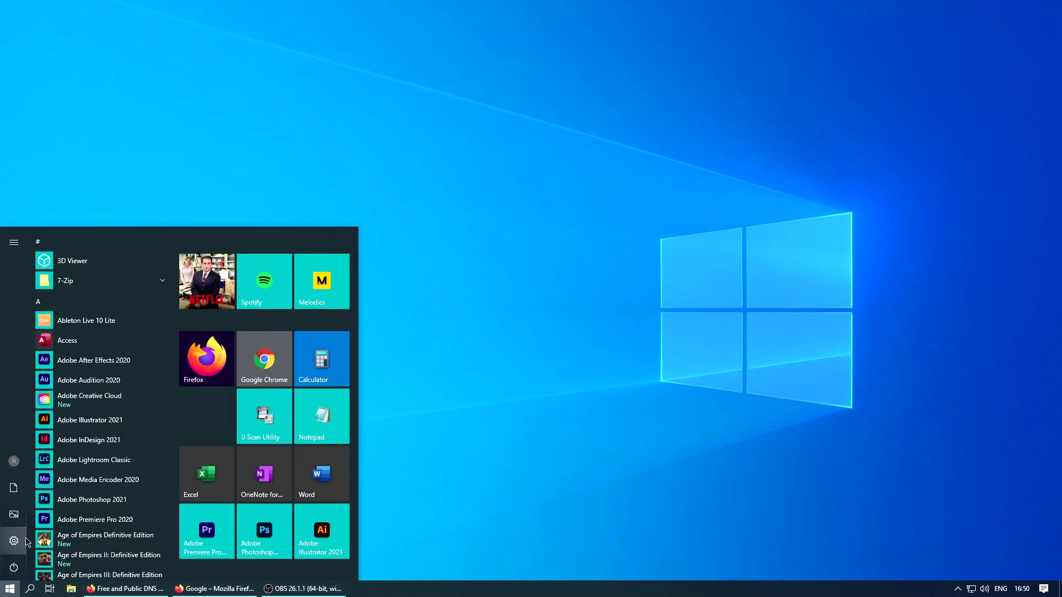
click(24, 541)
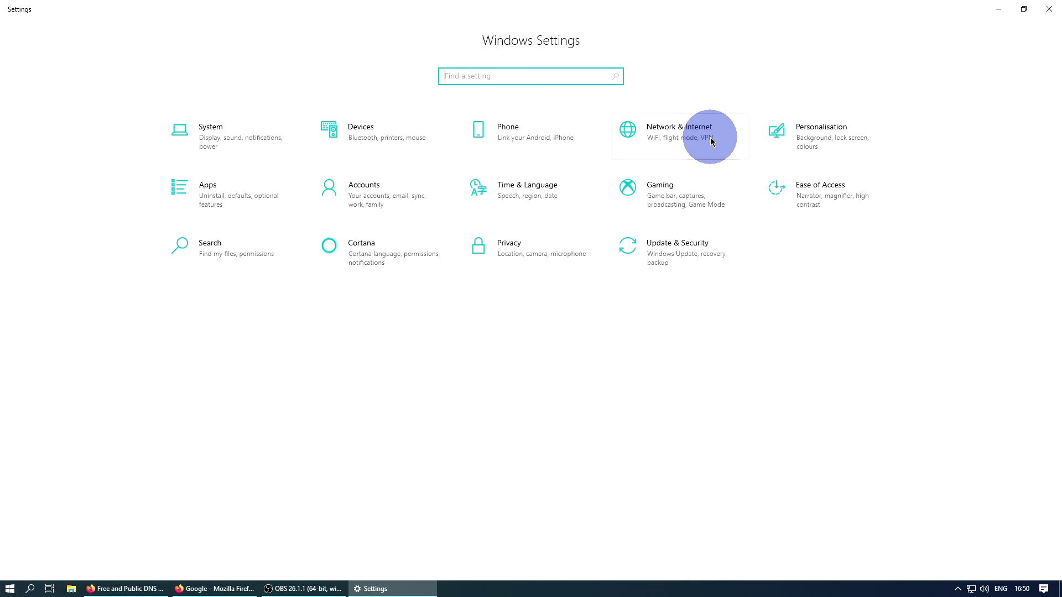
click(711, 141)
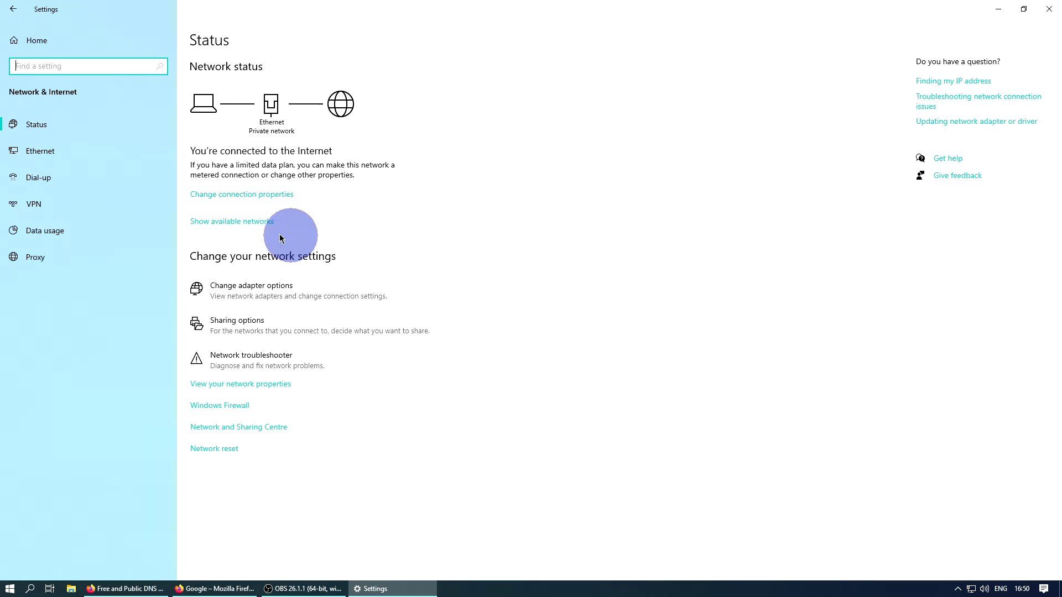
Go to the Ethernet page and select the connected Network 3 entry.
click(71, 155)
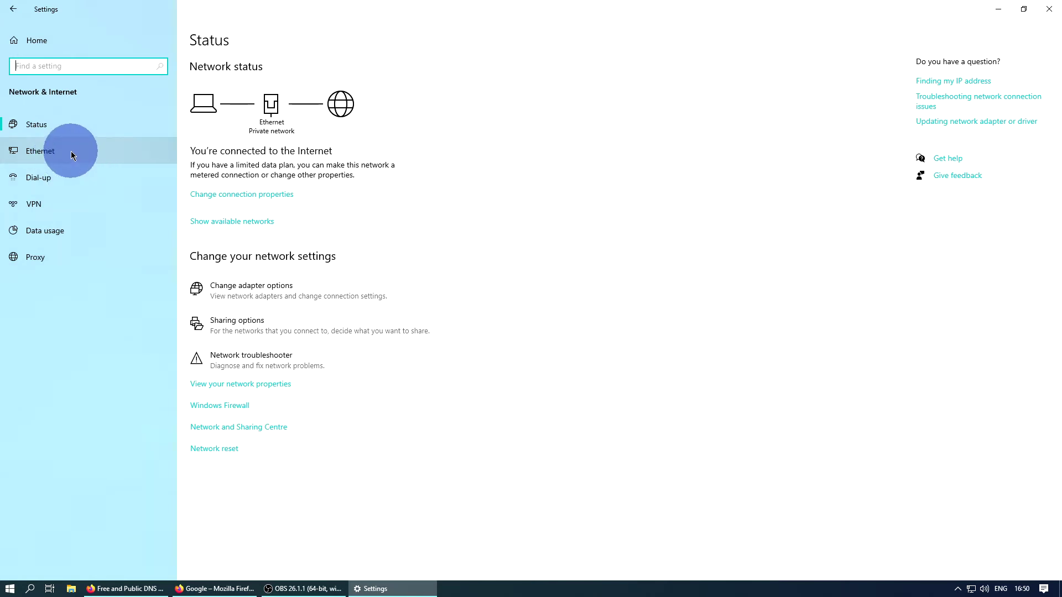
click(60, 135)
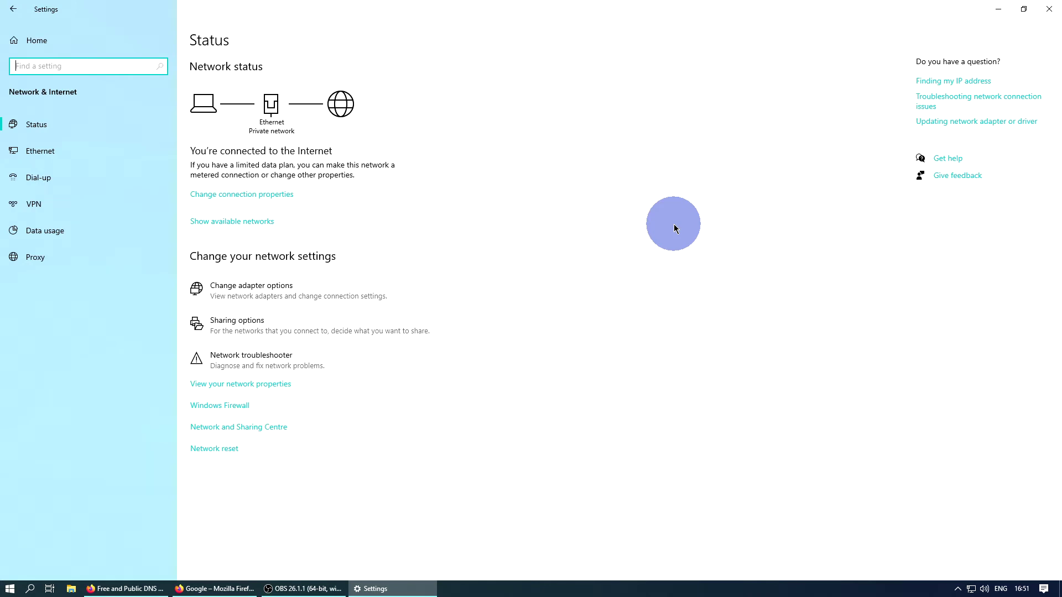
click(52, 160)
click(526, 336)
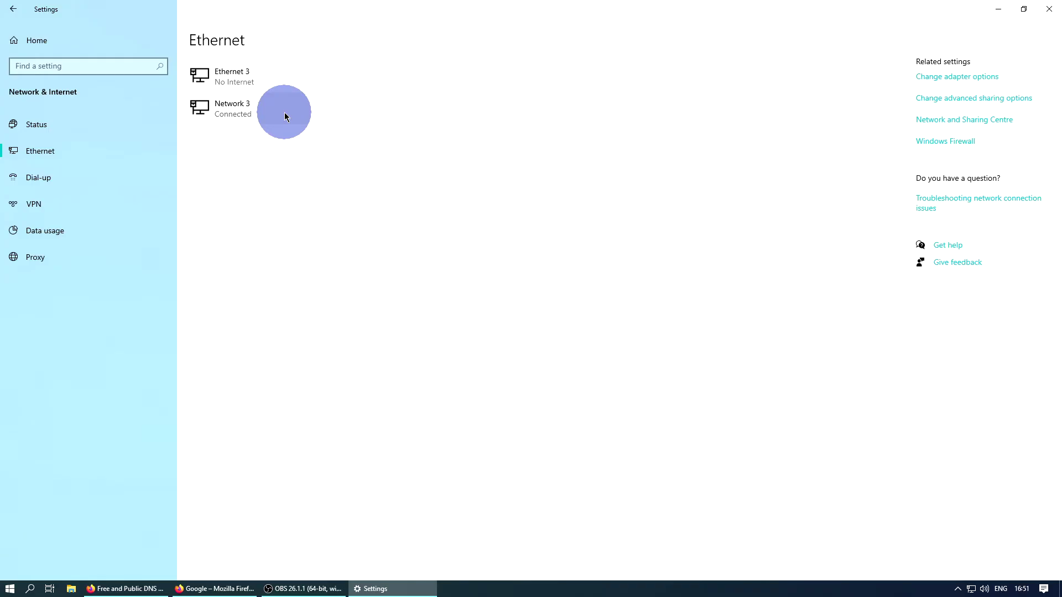
Edit Network 3's IP settings and change IP assignment from Automatic (DHCP) to Manual.
click(595, 235)
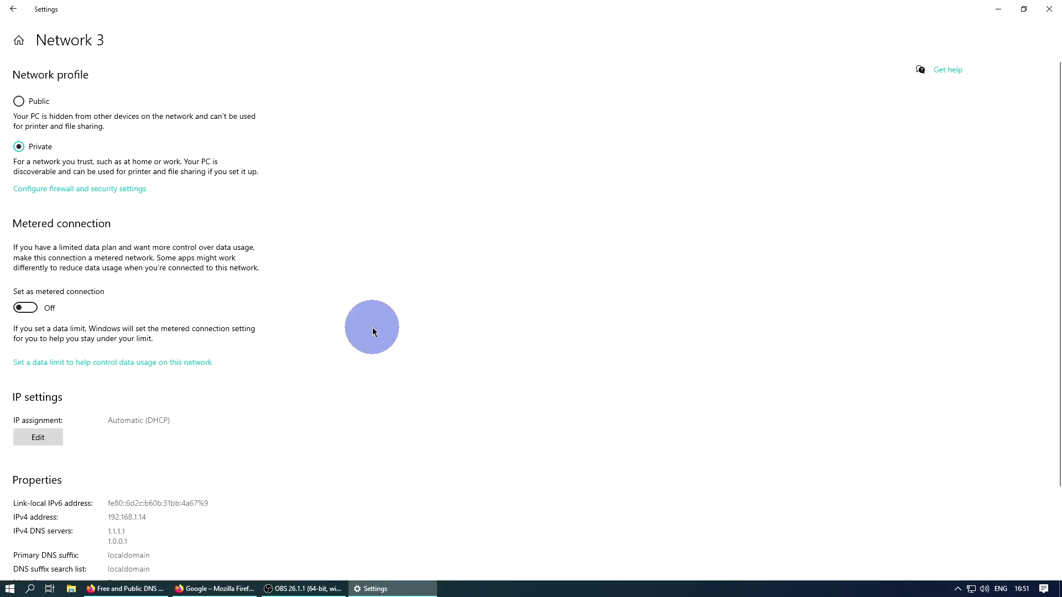
scroll(429, 293, down, 4)
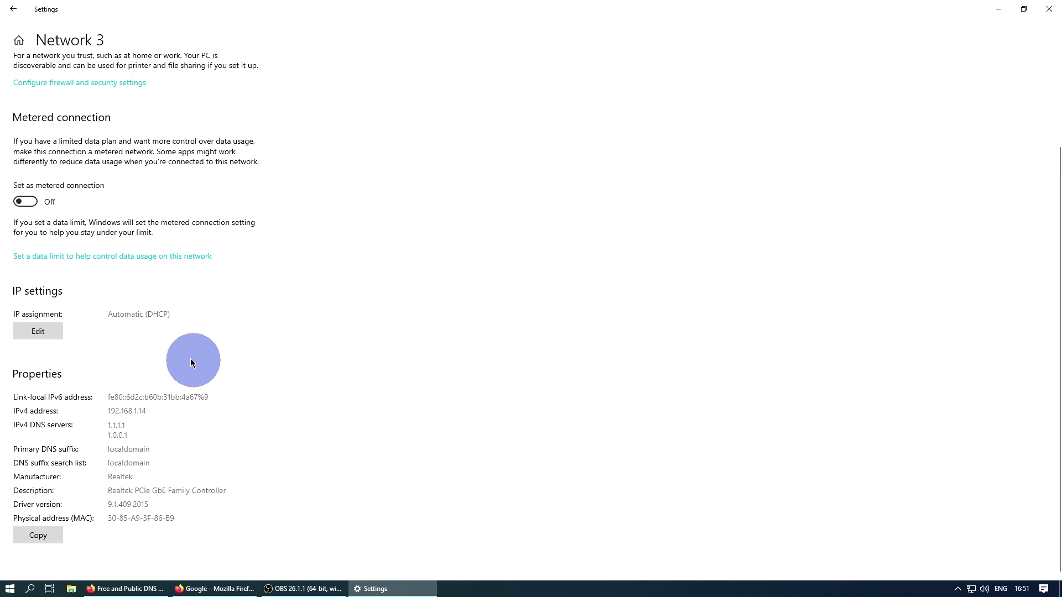
click(41, 330)
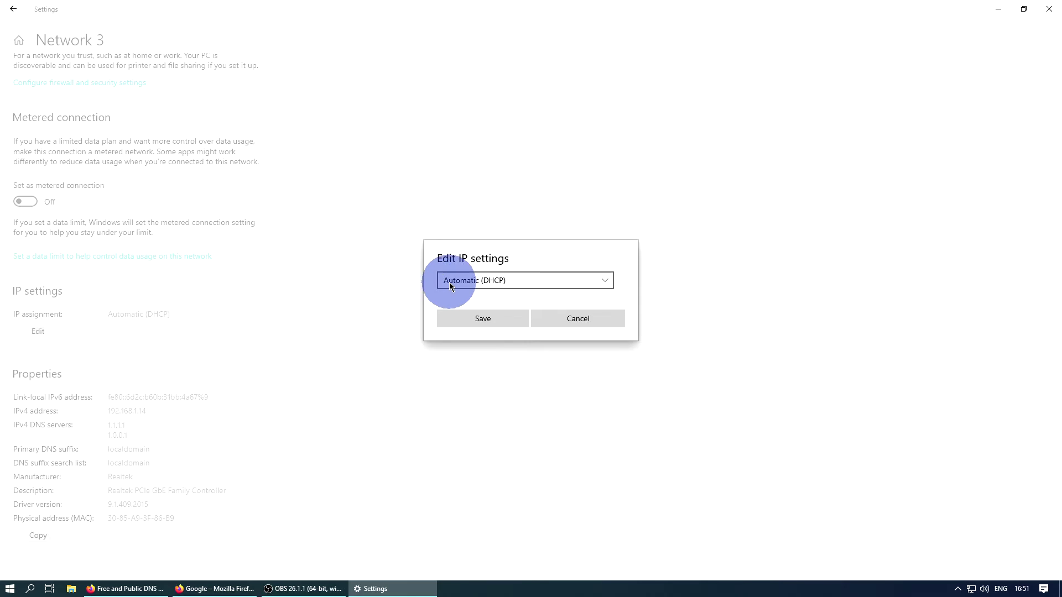
click(519, 282)
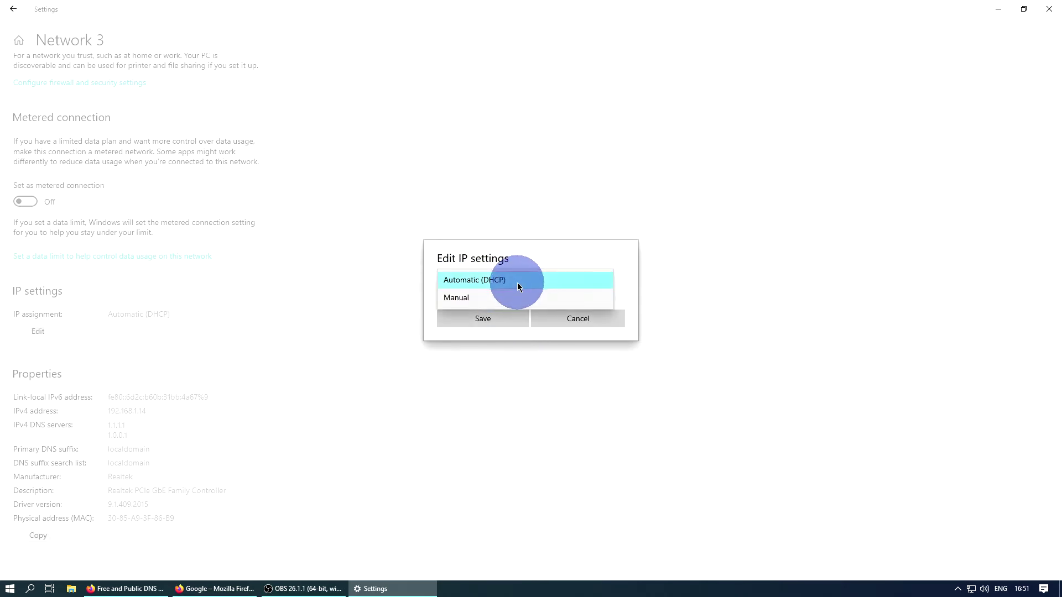
click(463, 298)
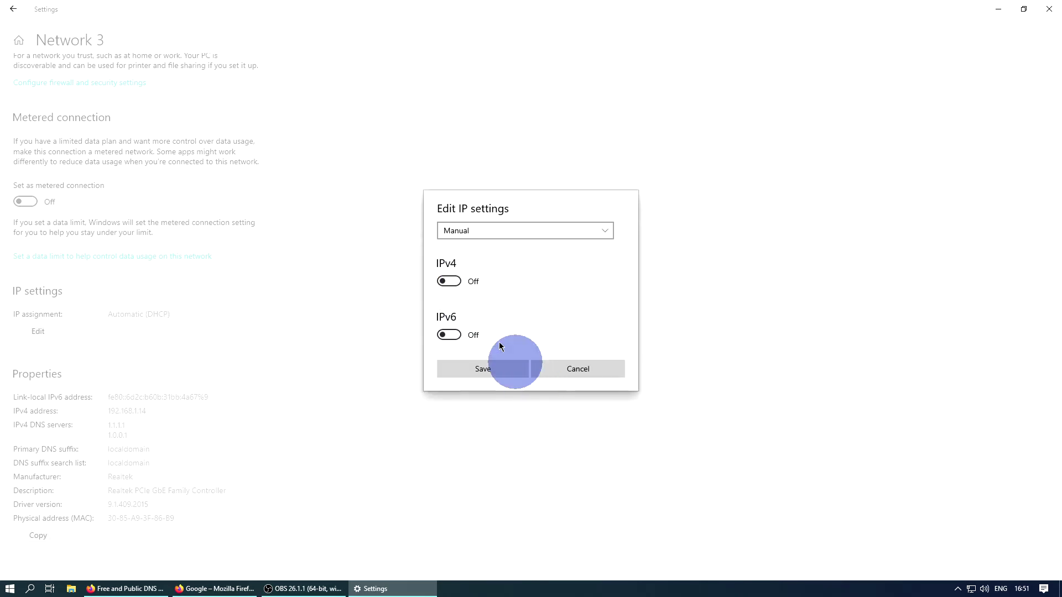
Switch IPv4 on, enter preferred DNS 1.1.1.1 and alternative DNS 1.0.0.1, and save.
click(448, 282)
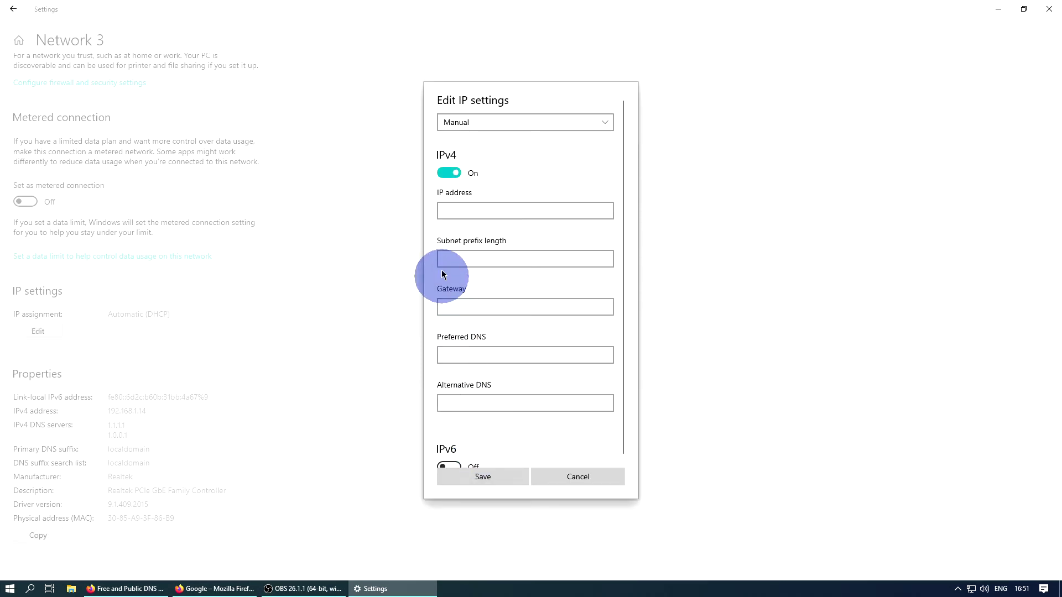
click(451, 211)
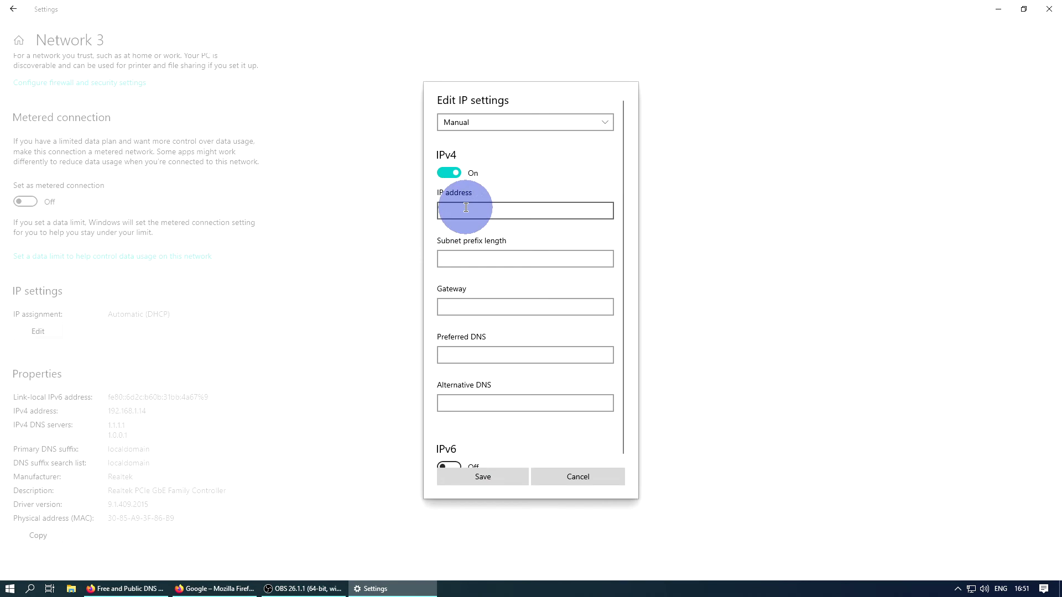
click(463, 354)
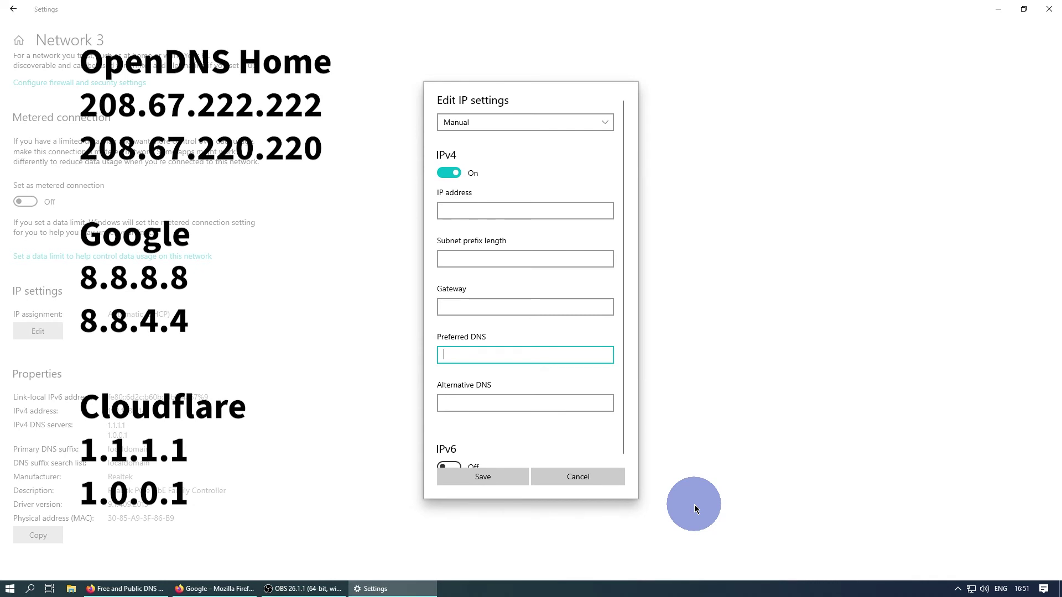
text(1.1.1.1)
key(Tab)
text(1.0.0.1)
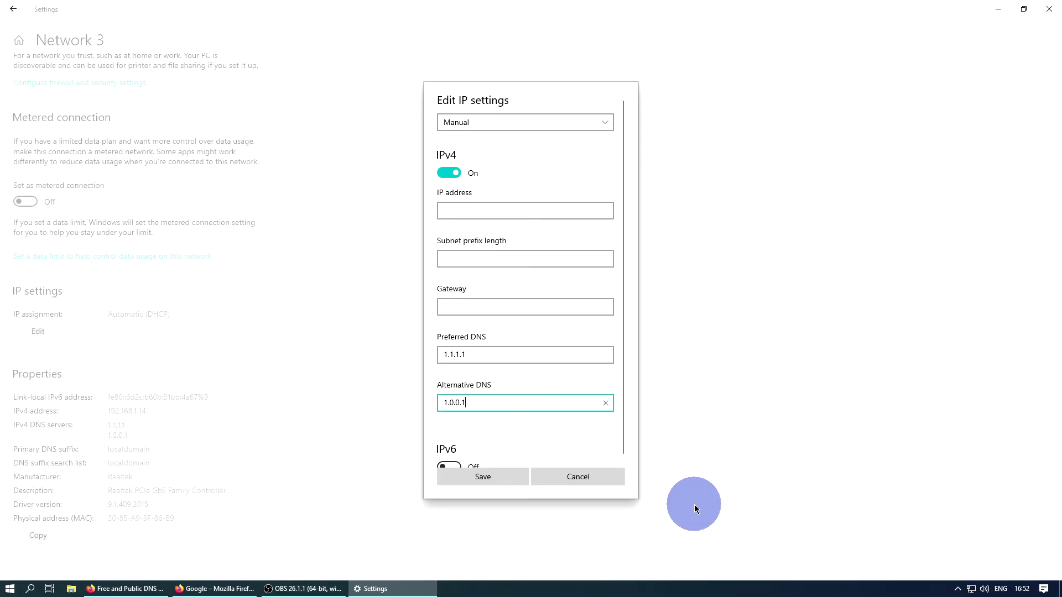
click(468, 479)
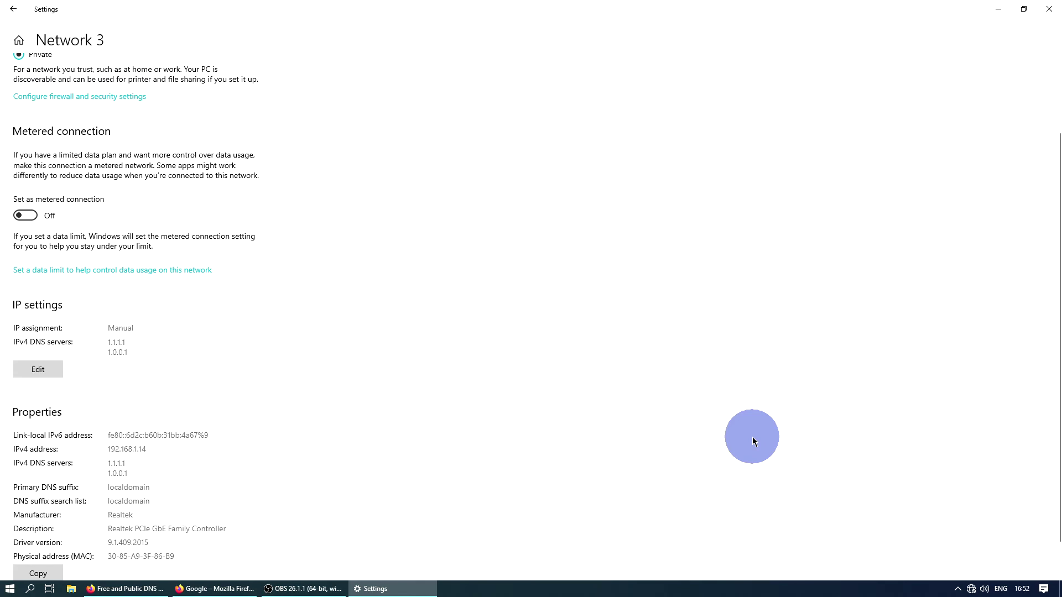
Close Settings with Alt+F4 and open the Windows Search panel.
key(alt+F4)
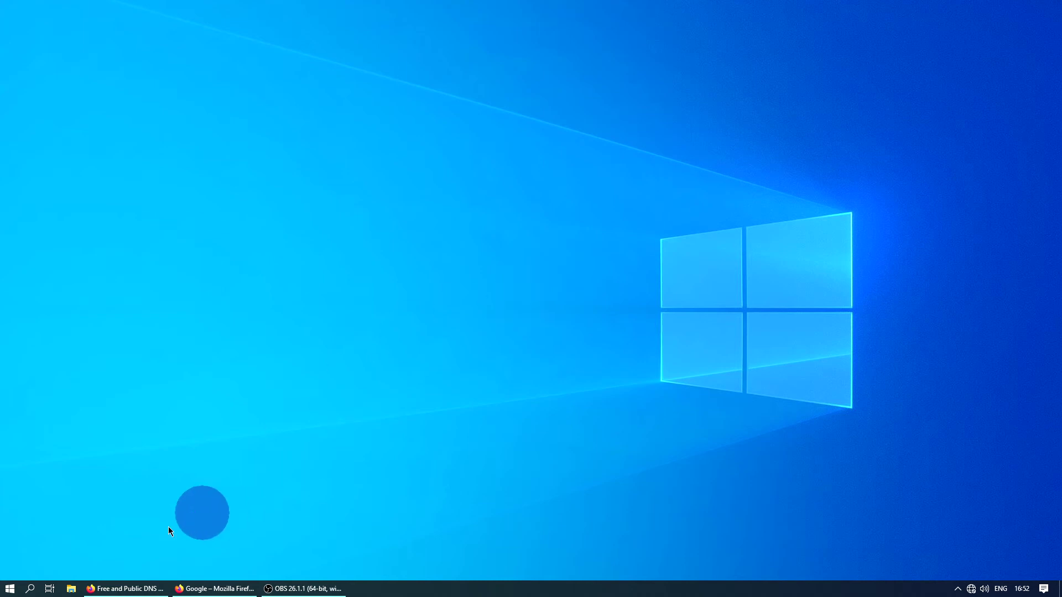
click(35, 590)
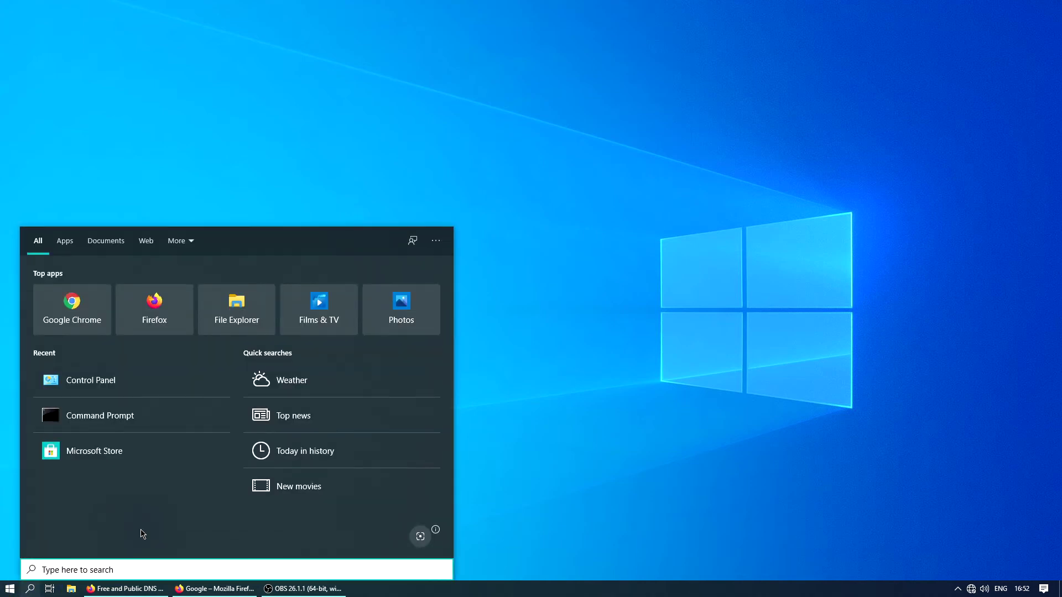
Launch Control Panel by searching 'control' and go to Network and Internet > Network and Sharing Centre.
text(control)
click(140, 529)
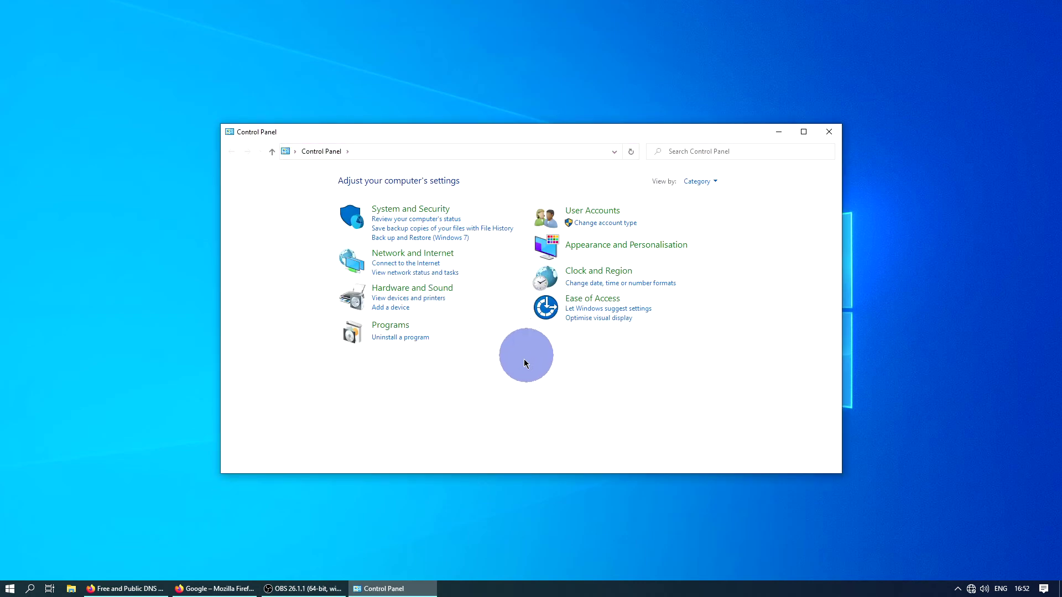
click(401, 258)
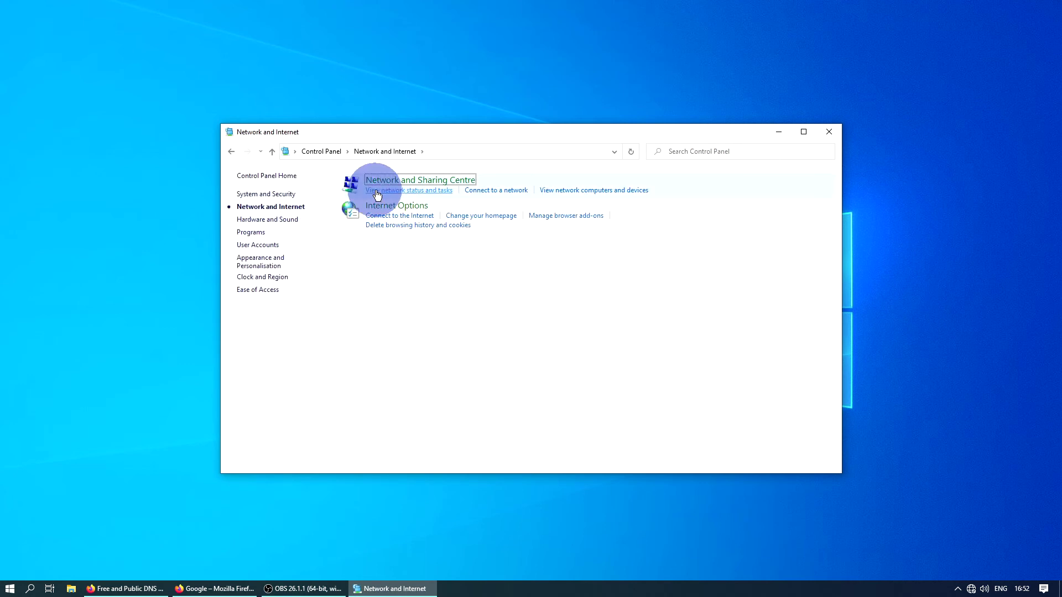
click(397, 183)
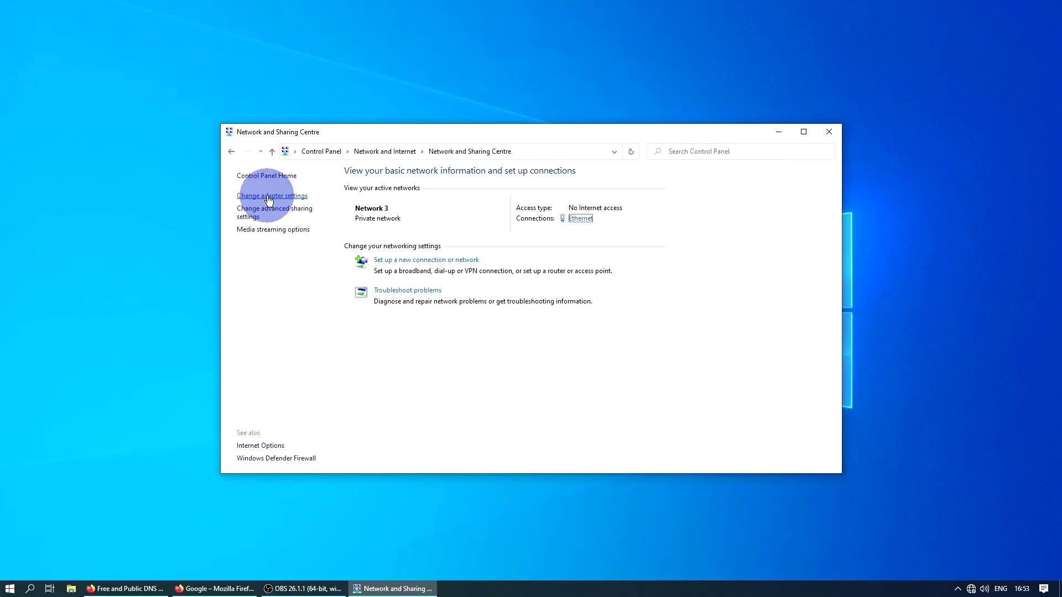
Open the Ethernet adapter's Properties from the adapter list and select Internet Protocol Version 4 (TCP/IPv4).
click(269, 197)
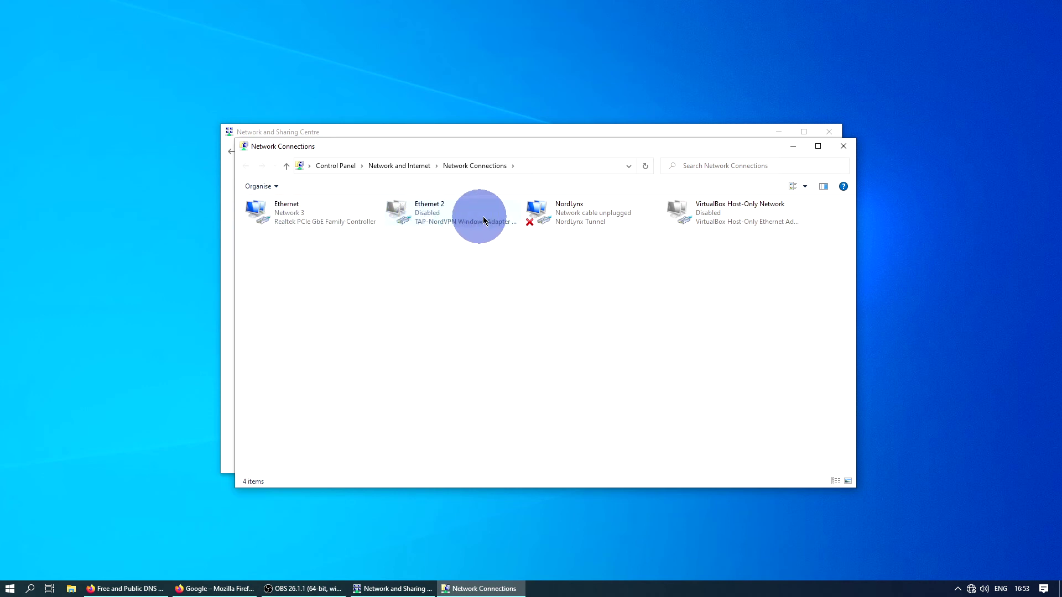
right_click(289, 216)
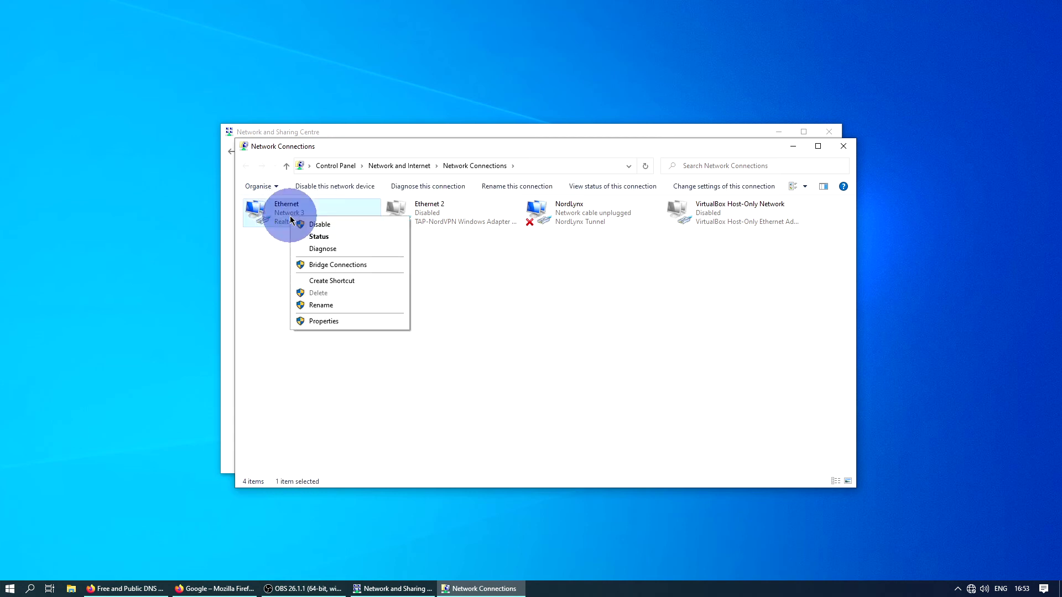
click(329, 323)
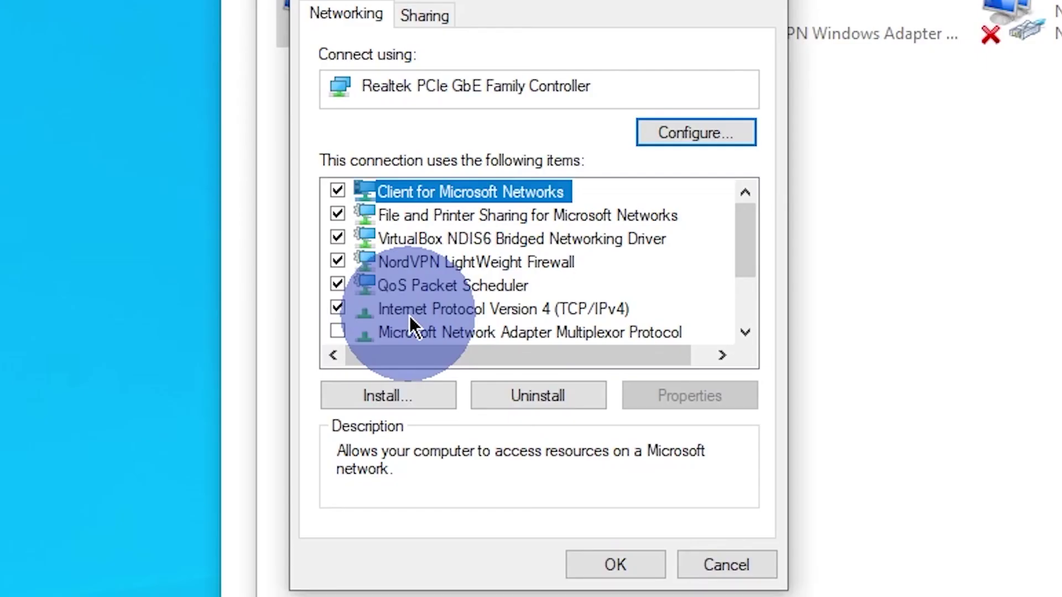
click(409, 313)
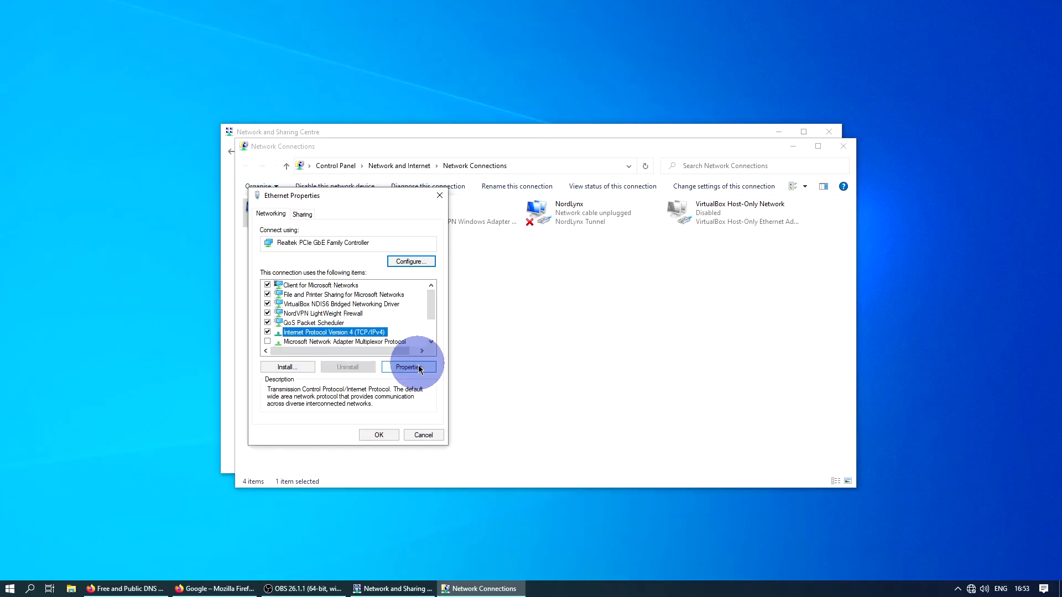
Set Ethernet's IPv4 DNS manually to 1.1.1.1 preferred and 1.0.0.1 alternate, confirm, and close.
click(418, 369)
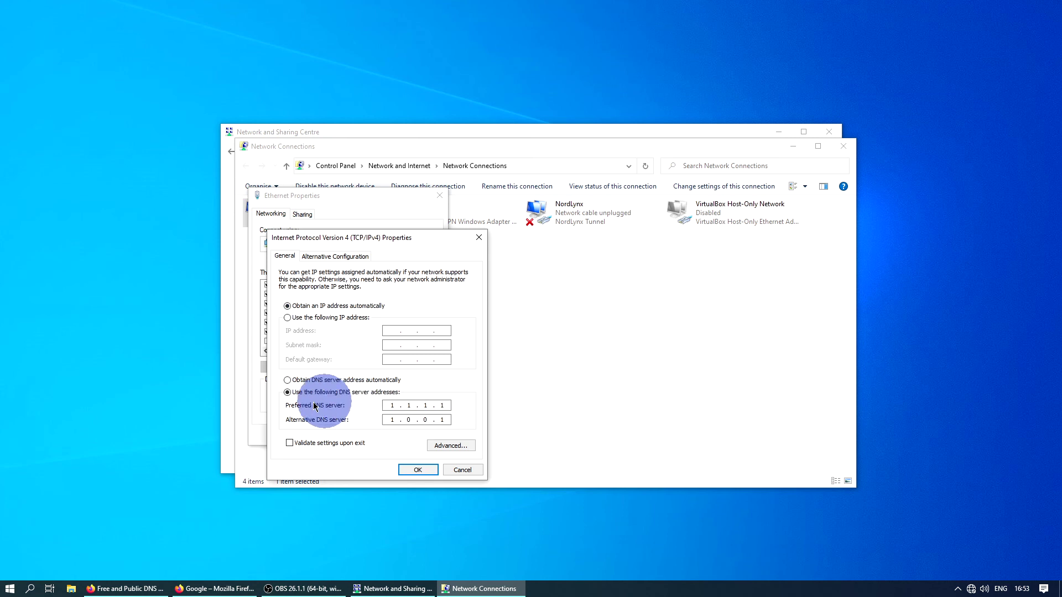
click(288, 380)
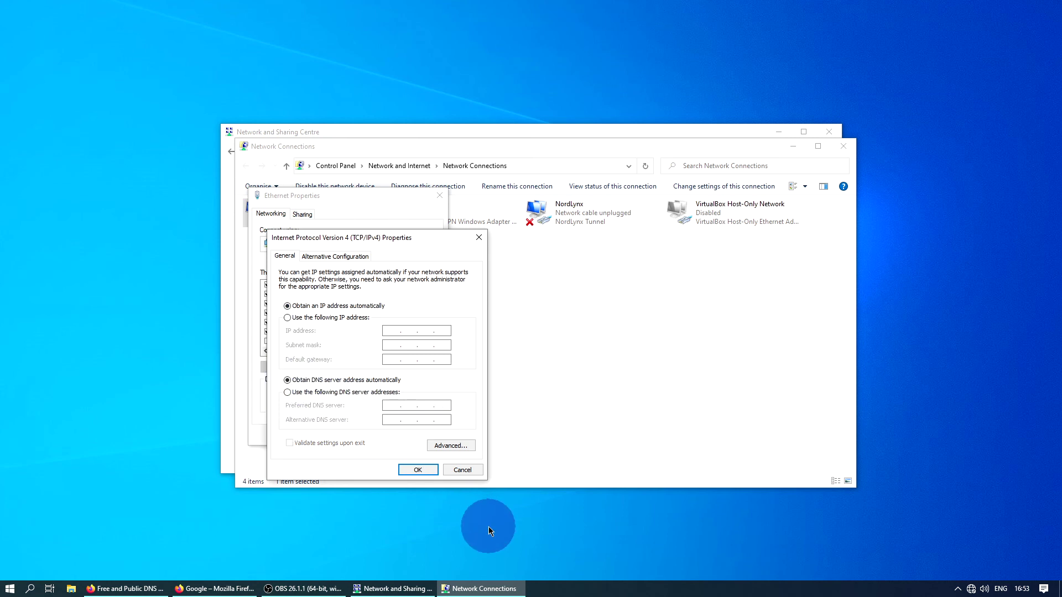
click(287, 392)
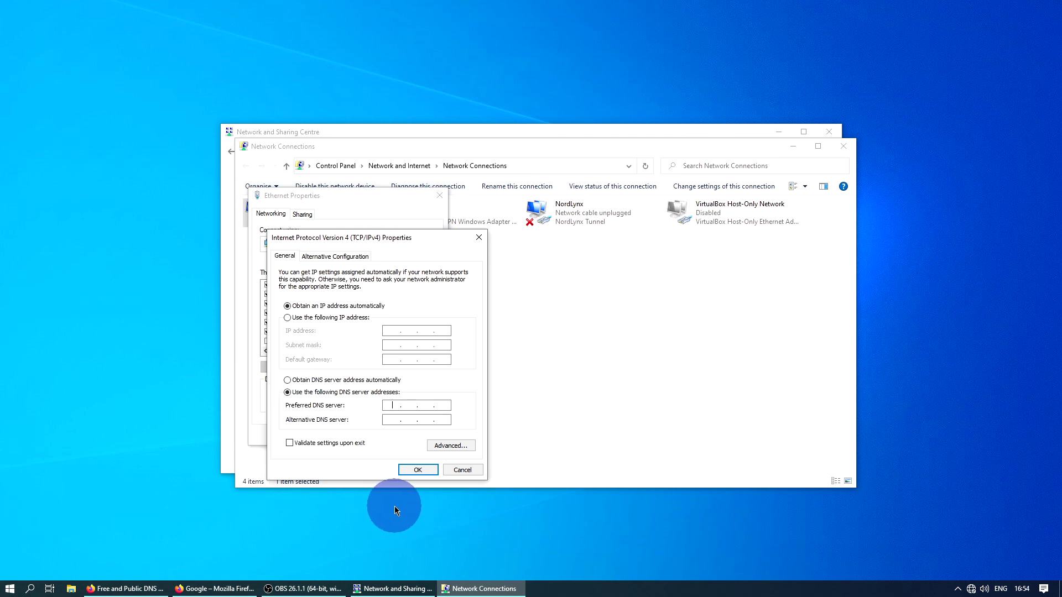
text(1 . 1 . 1 . 1)
key(Tab)
text(1.0.01.1)
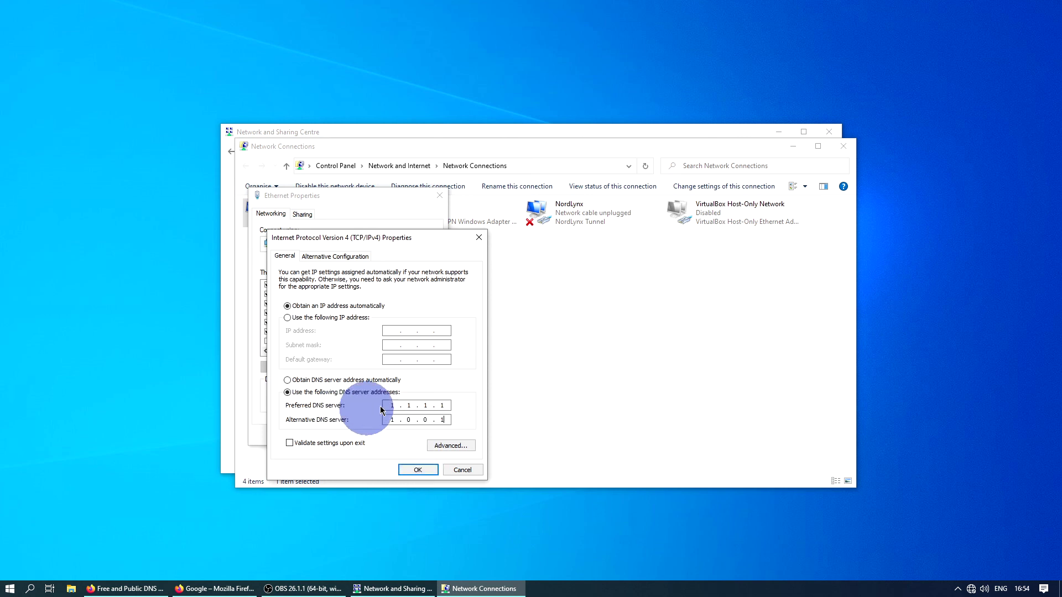
click(416, 470)
click(379, 436)
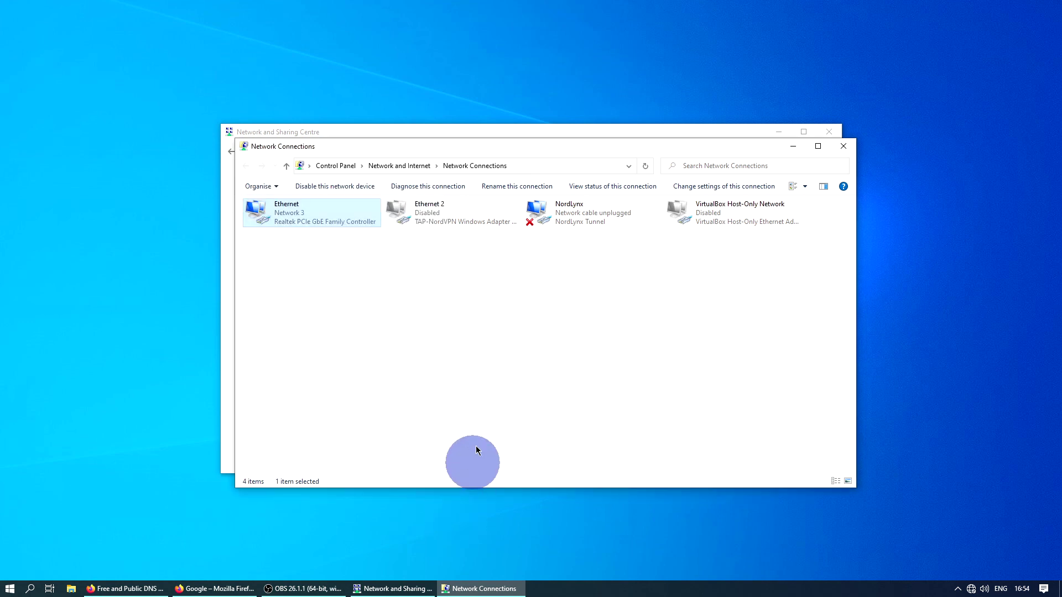